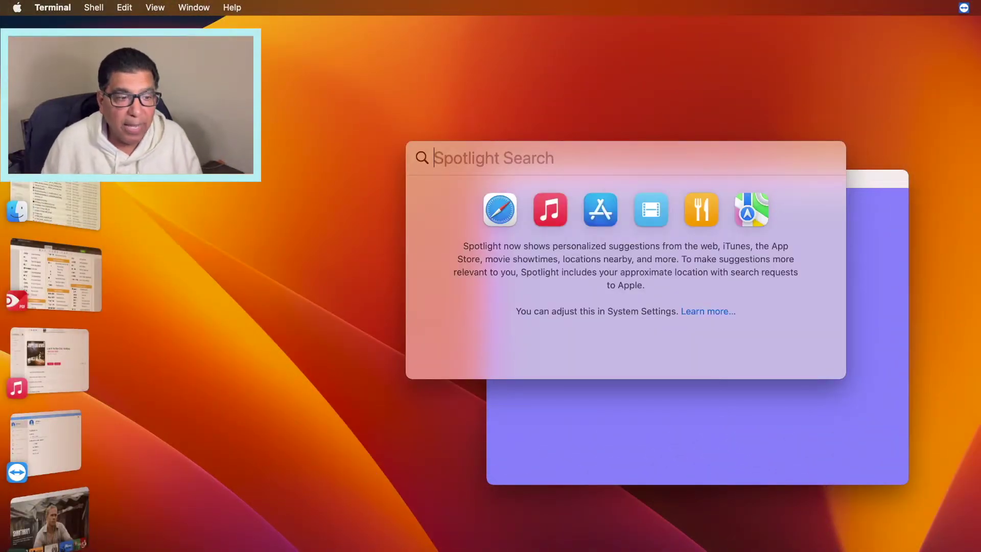
Search Google from Spotlight for 'download teamviewer', fixing the typo first.
text(downloa dt)
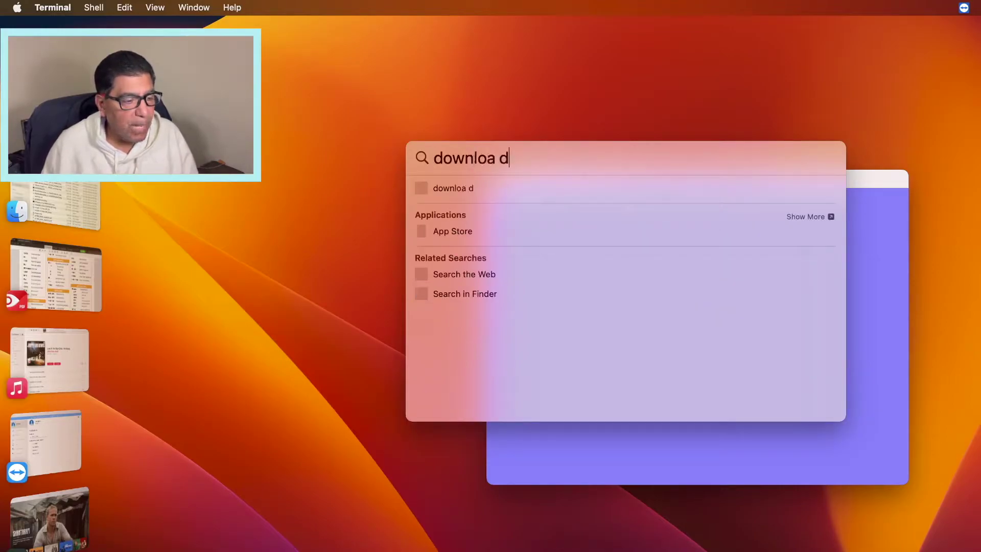
key(BackSpace)
key(BackSpace)
key(BackSpace)
text(d teamvi)
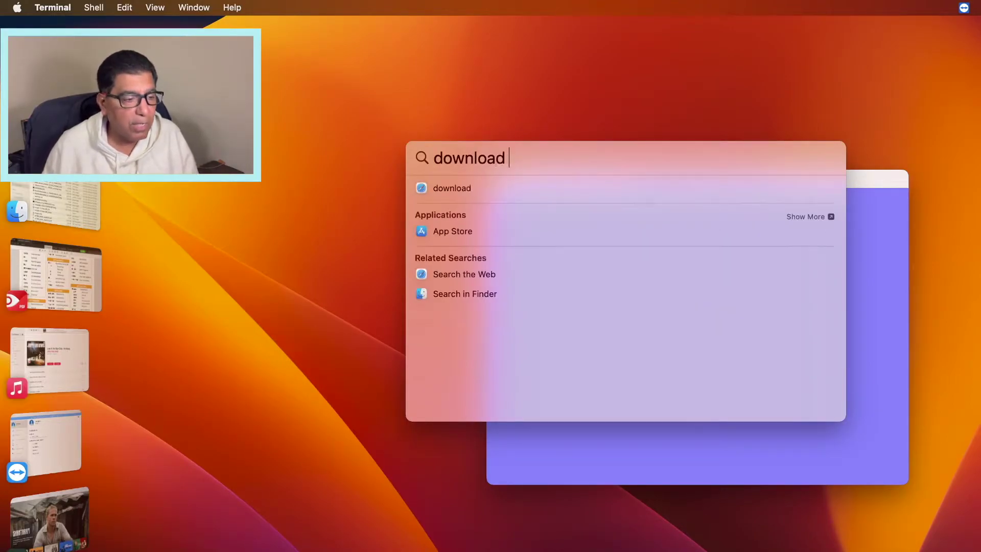
text(ewer)
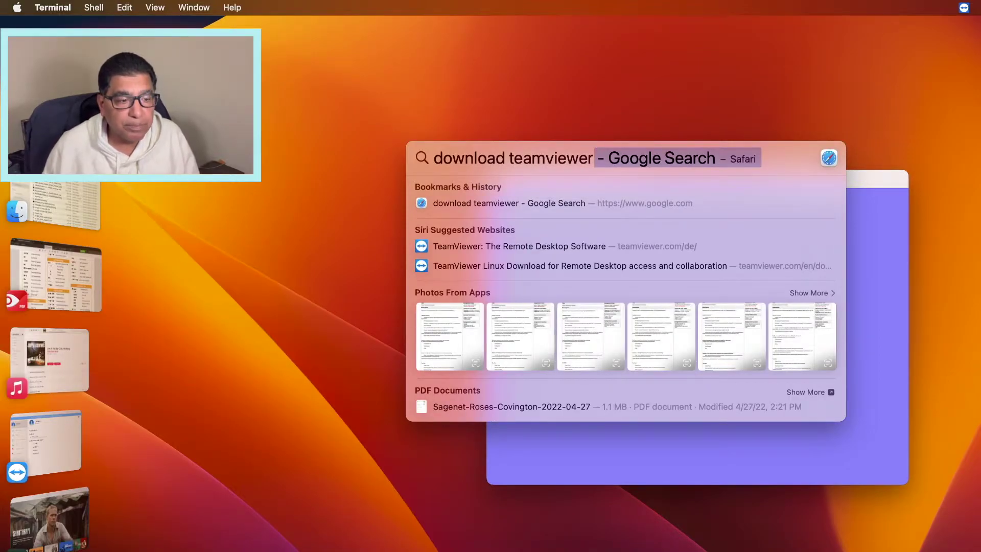
key(Return)
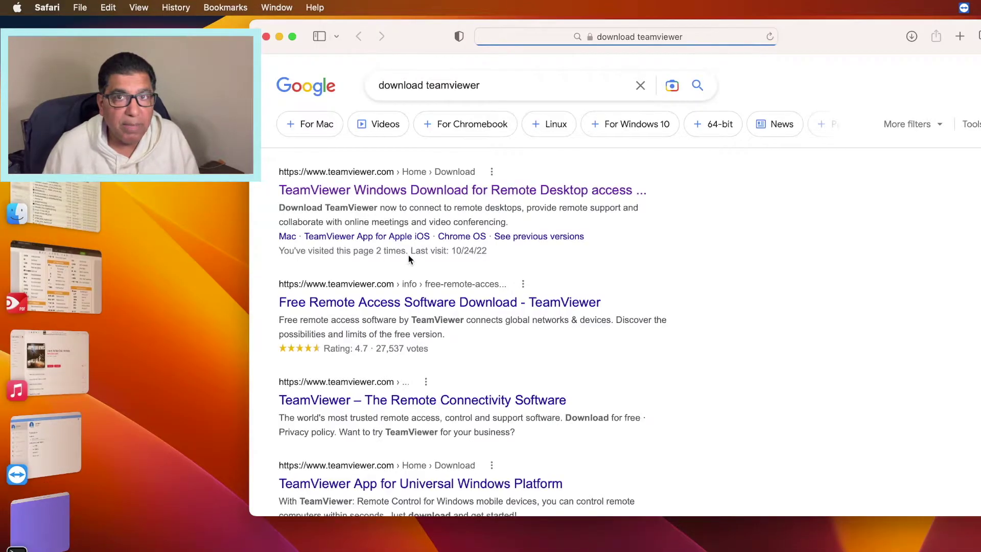
Open TeamViewer's download page and switch to the macOS version 15.35.7.
click(412, 191)
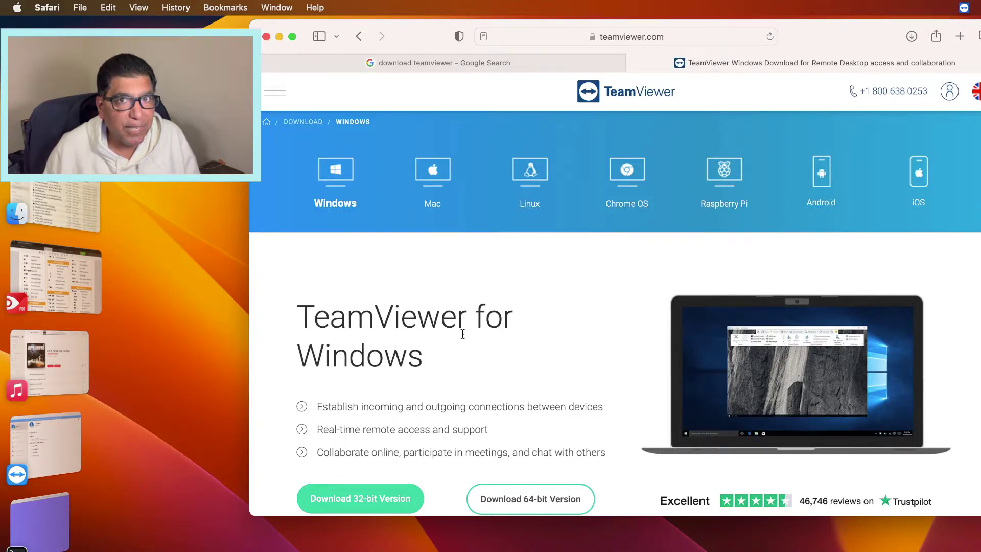
scroll(462, 333, down, 2)
scroll(462, 334, up, 2)
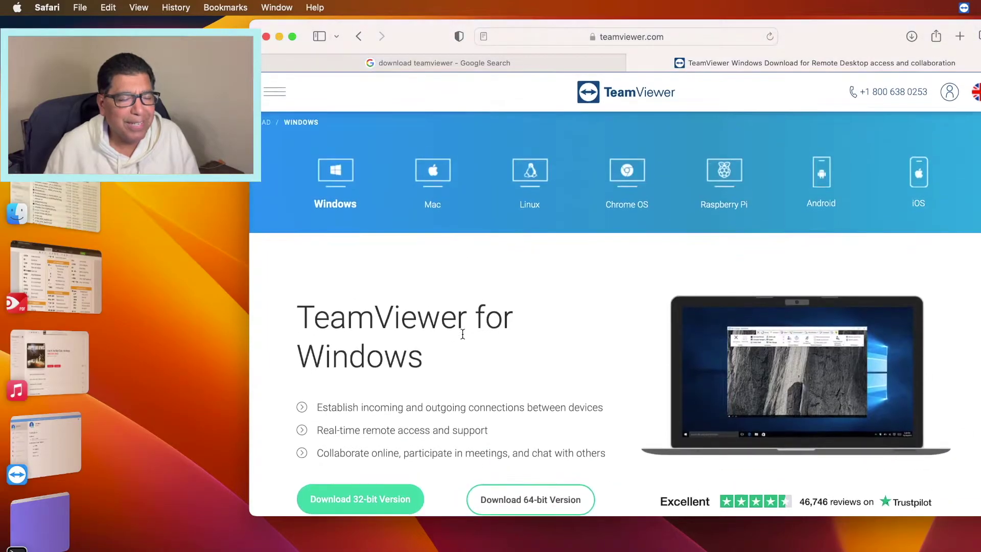
scroll(465, 410, down, 5)
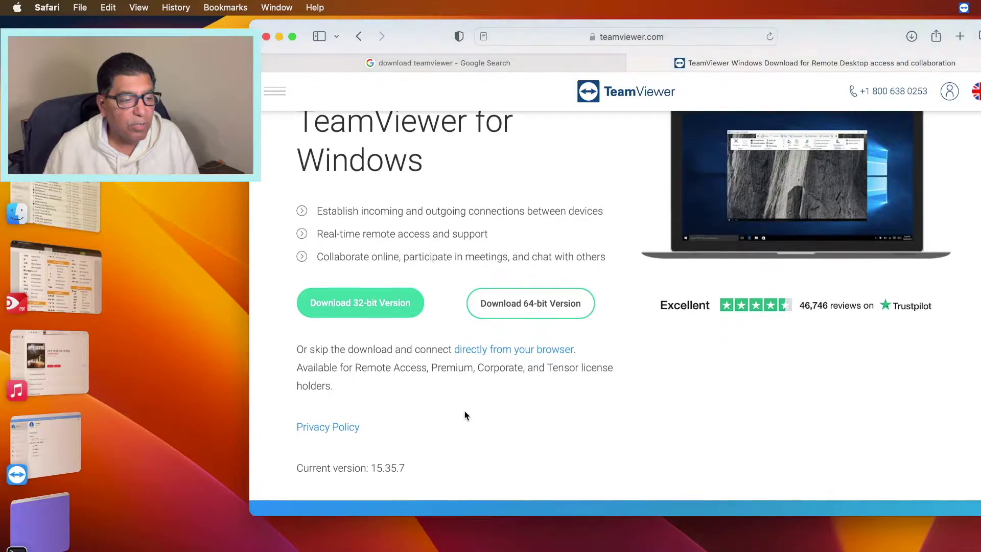
scroll(465, 410, up, 5)
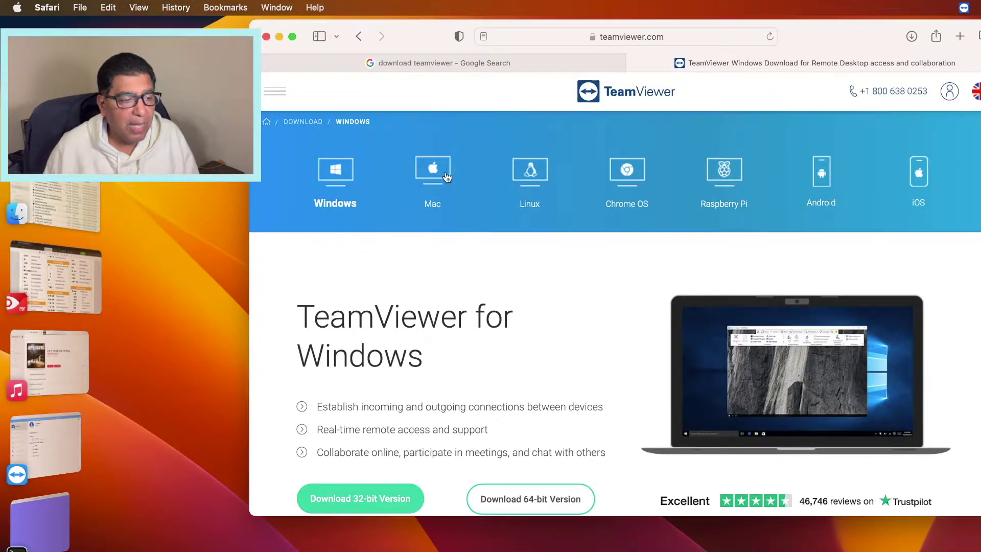
click(446, 174)
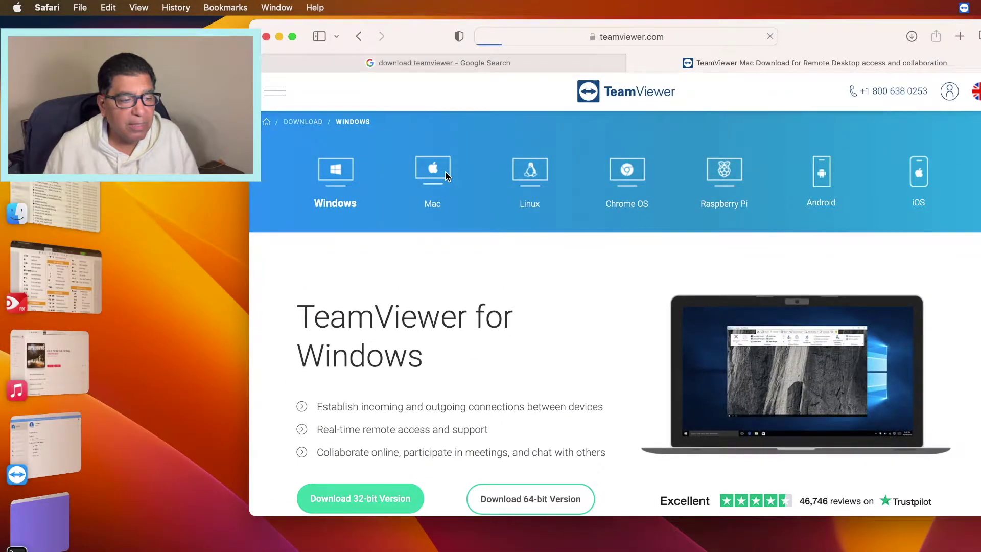
scroll(520, 330, down, 1)
scroll(519, 338, down, 3)
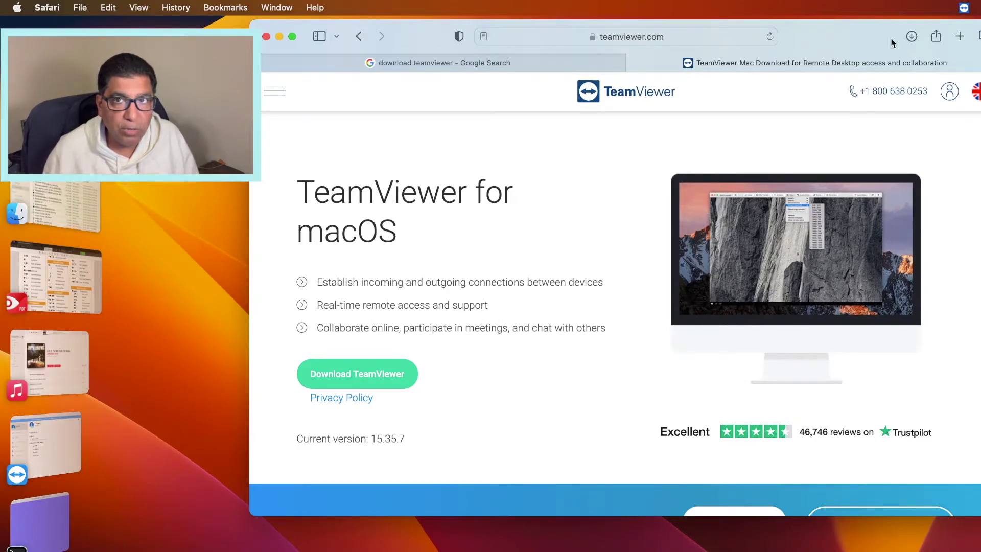
Open the downloaded TeamViewer.dmg (68.1 MB) from Safari's downloads list.
click(910, 36)
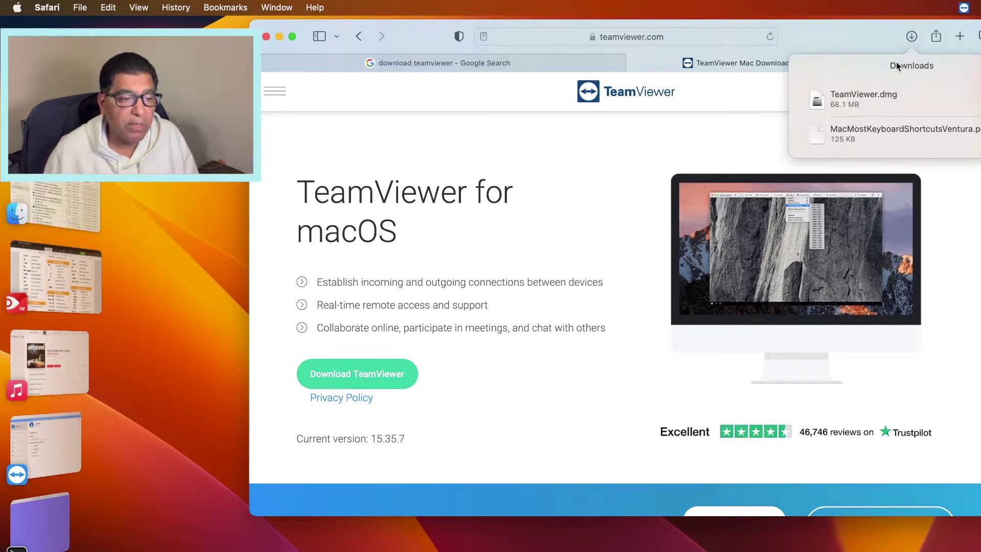
click(884, 93)
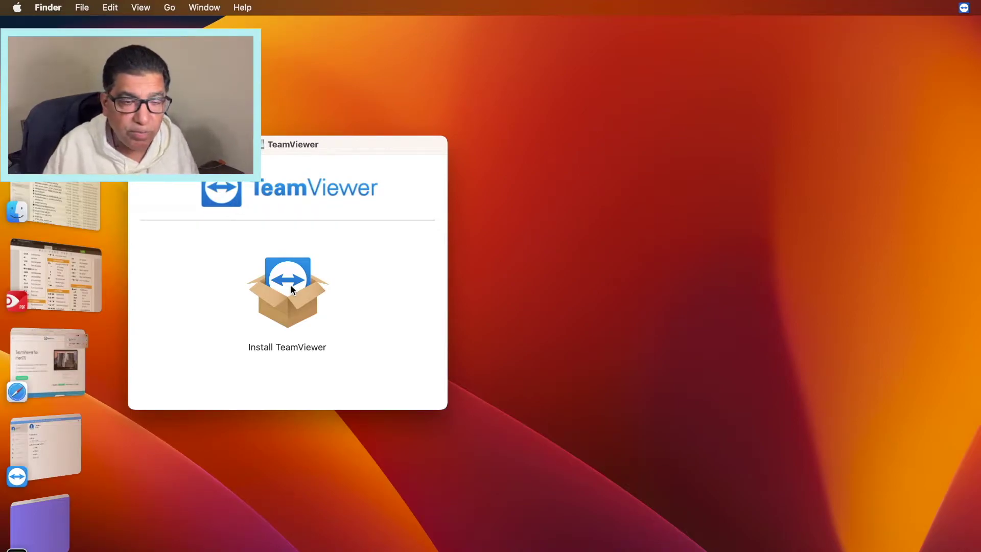
Launch Install TeamViewer, allow it past the security warning, and accept the EULA and DPA.
click(291, 290)
double_click(291, 290)
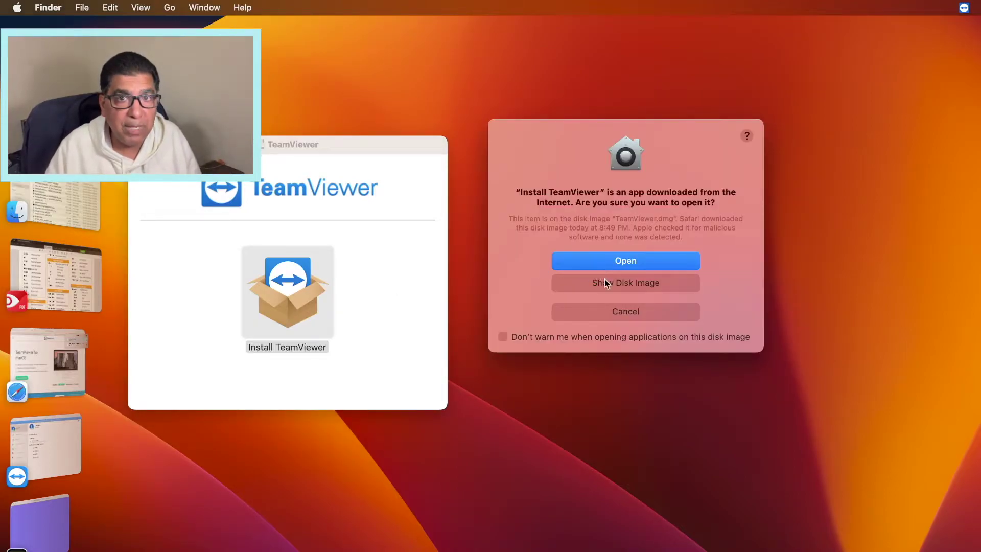
click(620, 270)
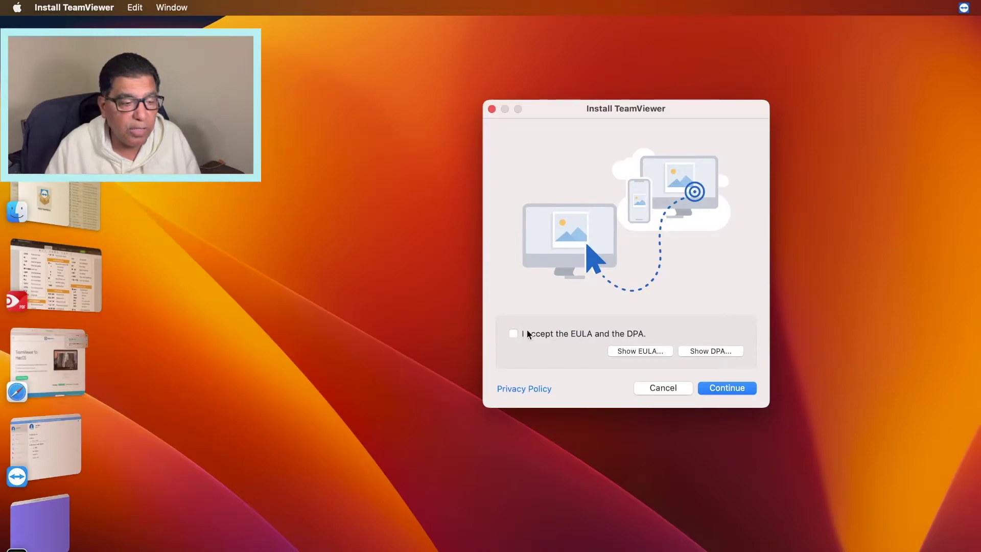
click(515, 335)
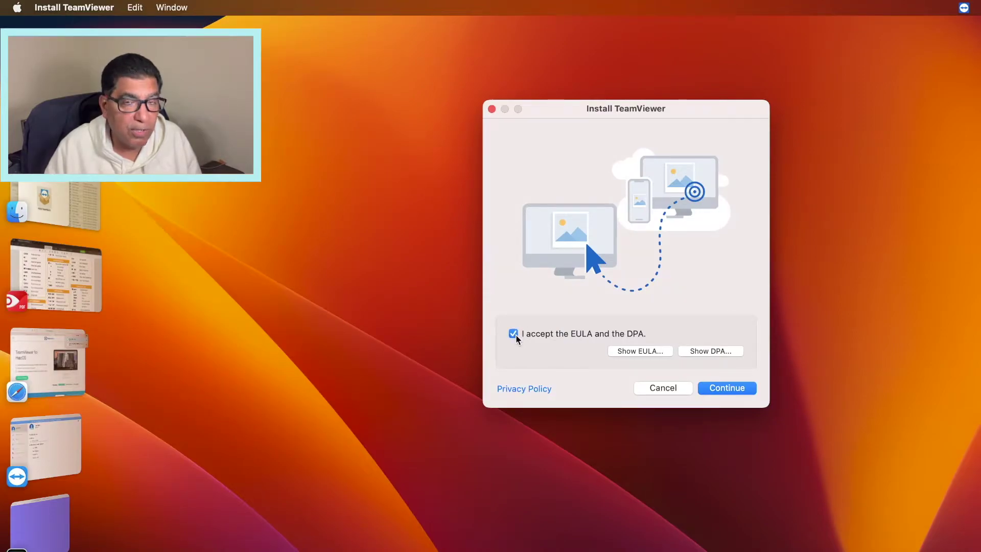
click(723, 387)
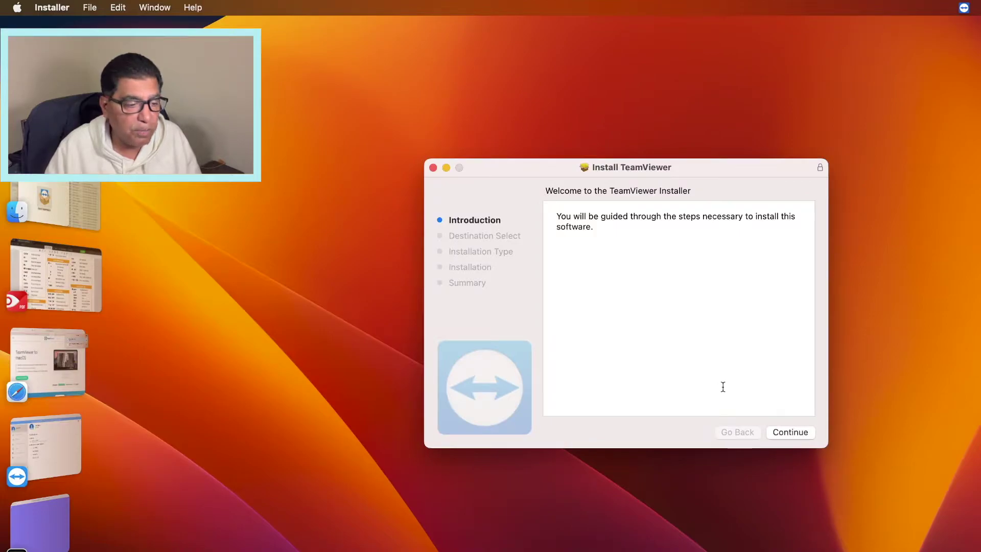
Install TeamViewer on Macintosh HD with the admin password, then move the installer to the Trash.
click(777, 434)
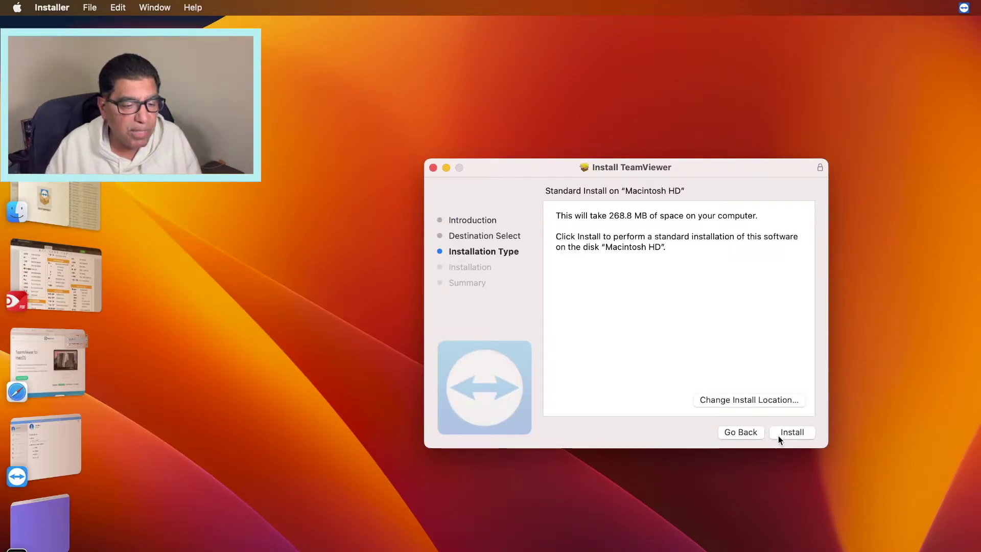
click(777, 435)
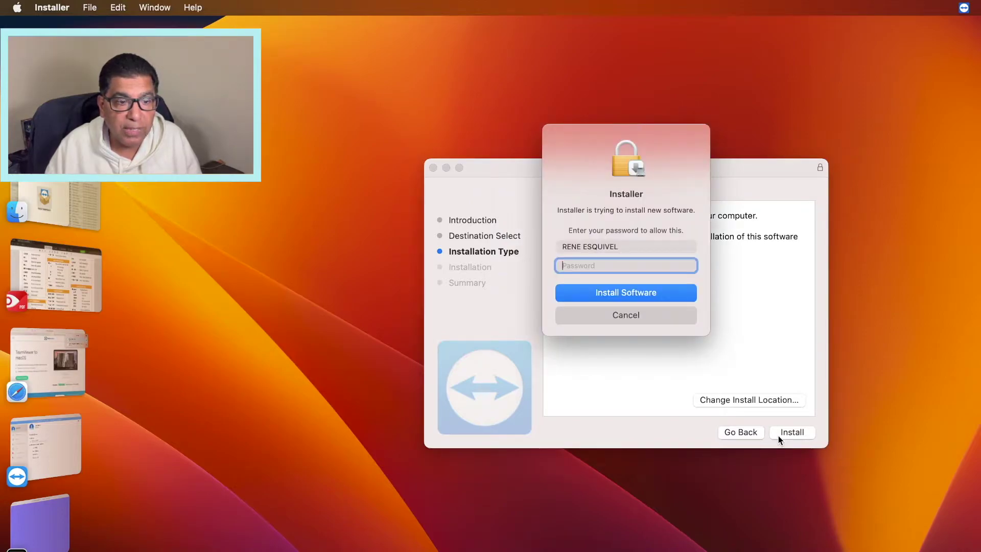
text(•••••••••)
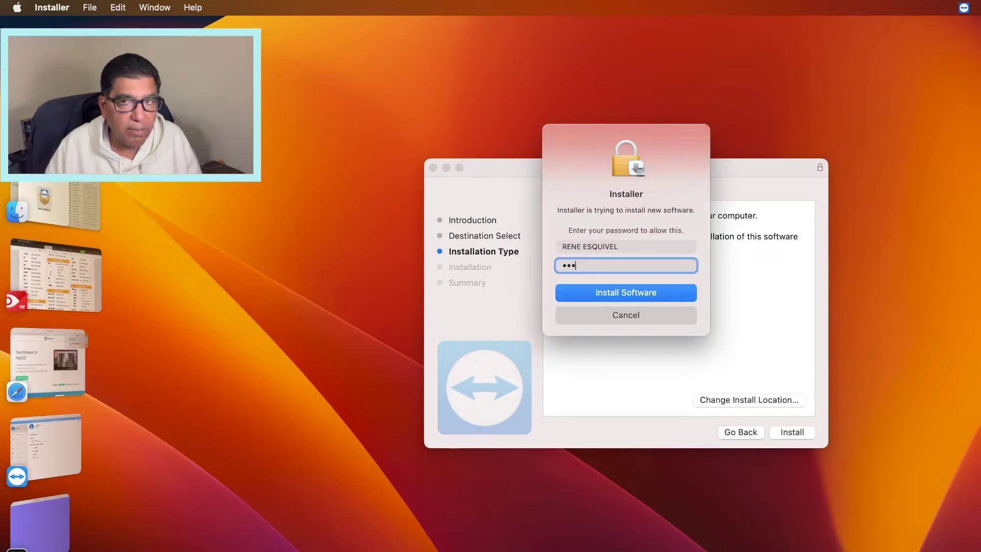
text(••)
click(655, 290)
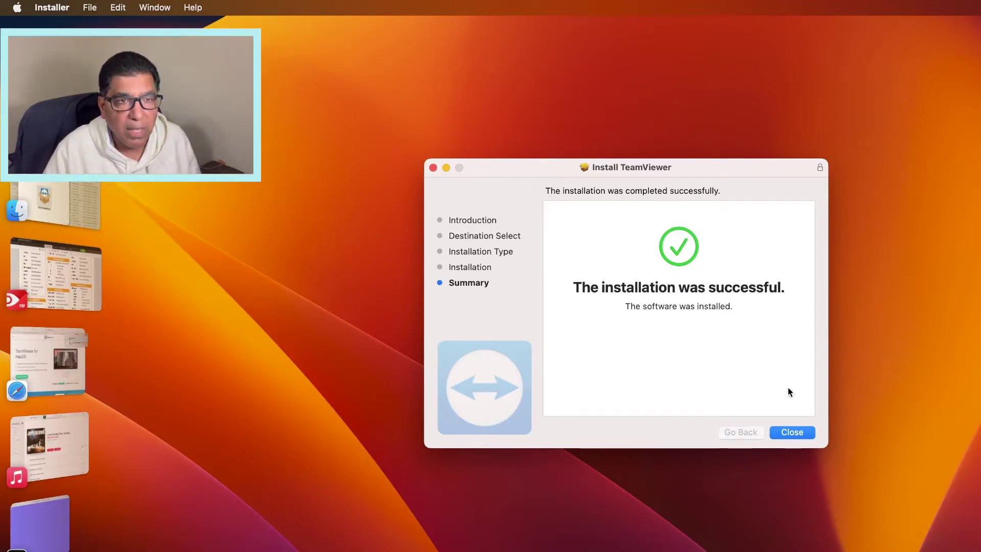
click(784, 431)
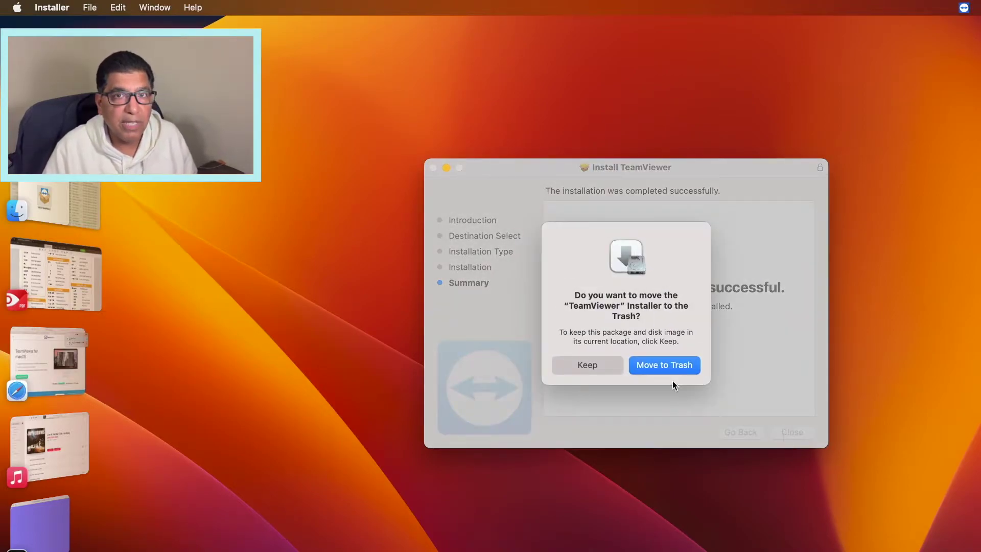
click(651, 364)
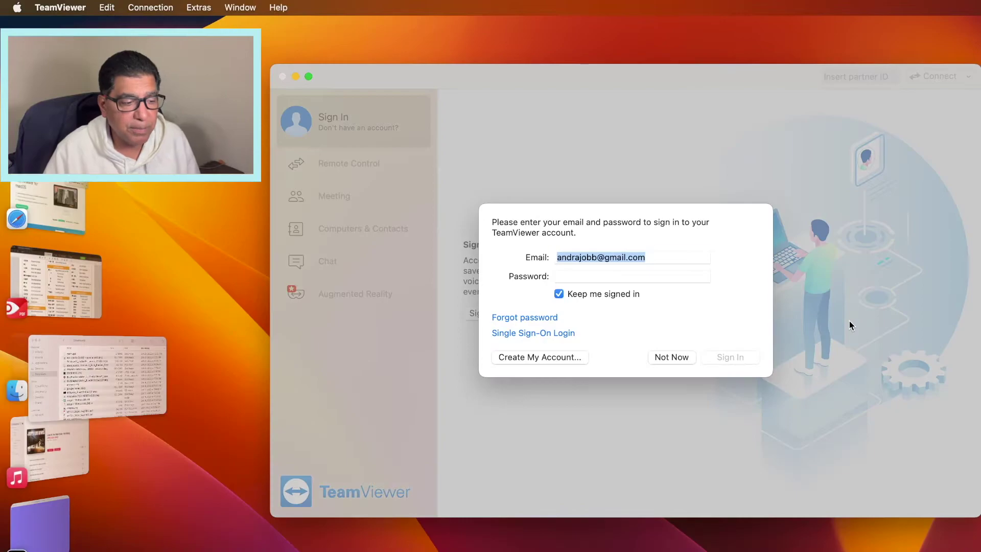
Sign in with the account password and show this Mac's Remote Control page.
key(Tab)
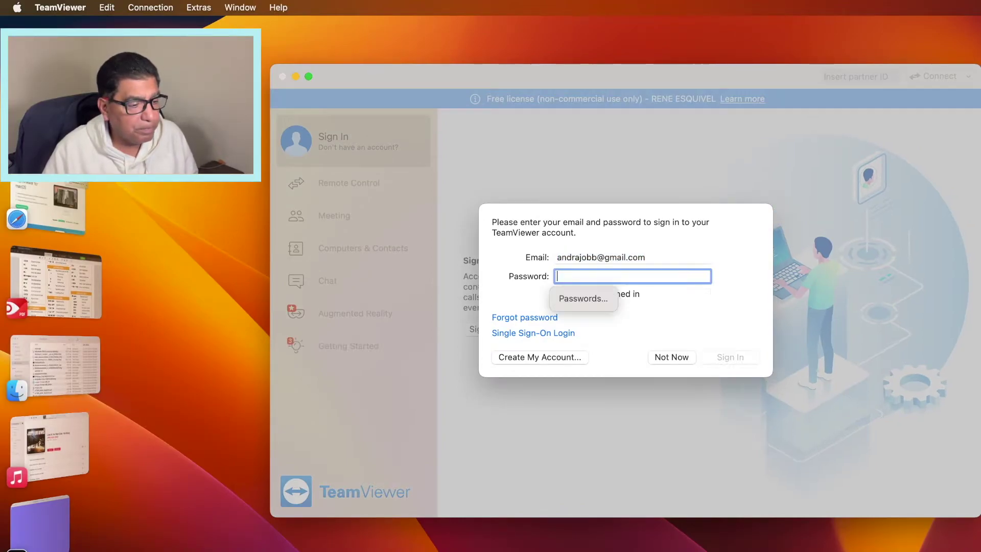
text(aaaaaaaaaaaaa)
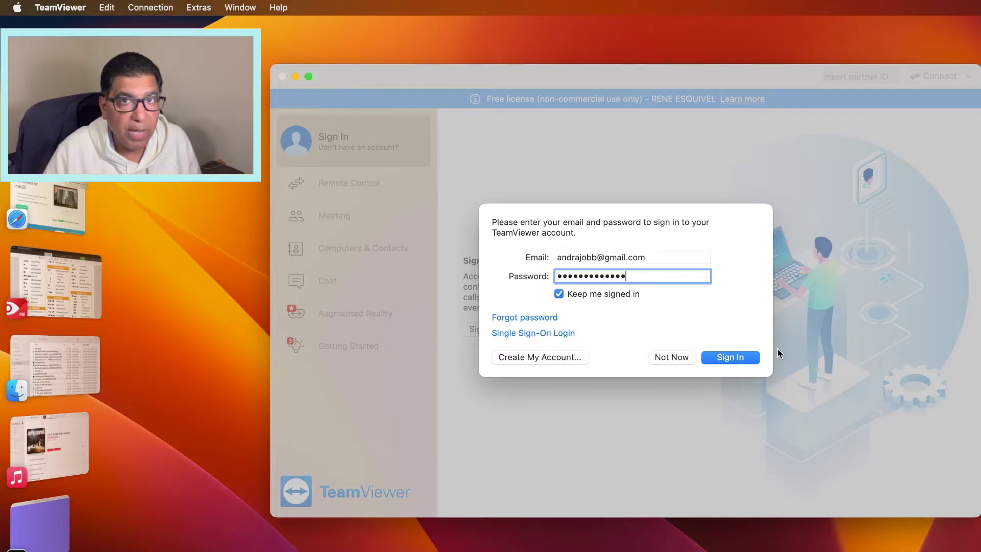
click(746, 360)
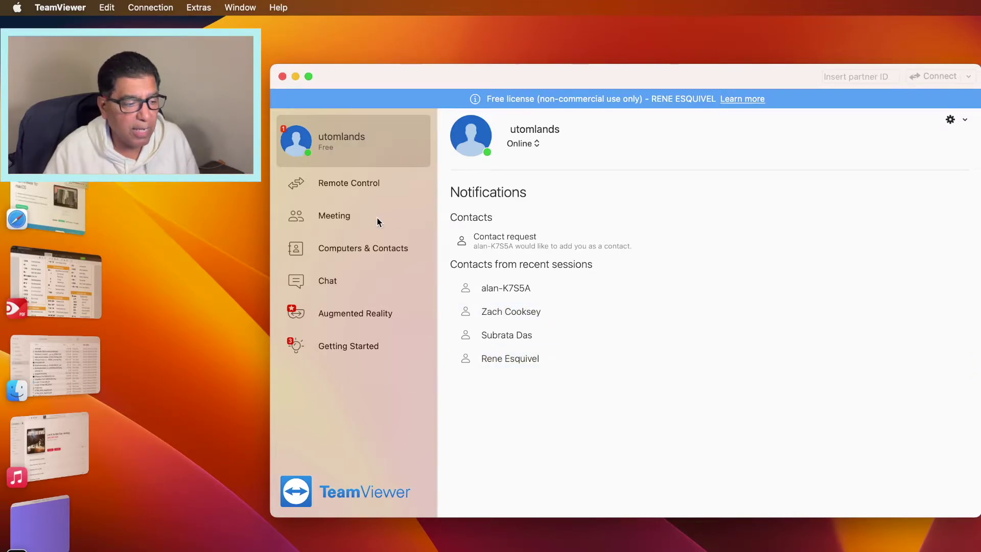
click(340, 185)
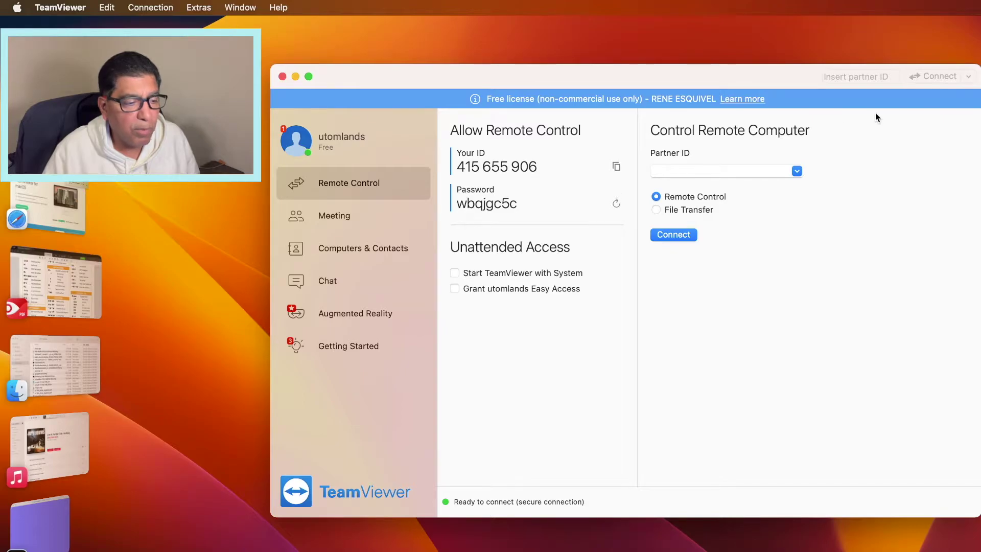
Tick Grant Easy Access until it reads granted, then open the account profile page.
click(457, 289)
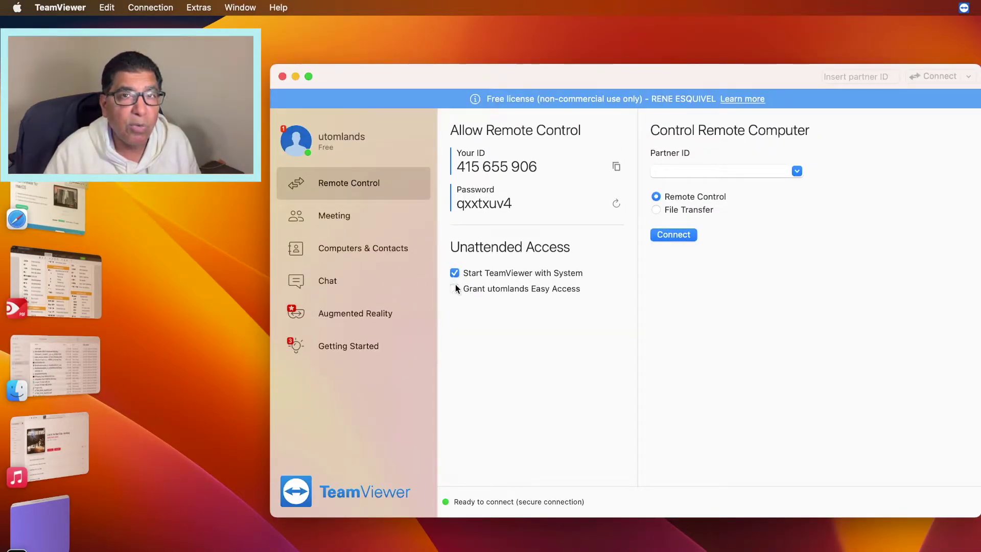
click(455, 289)
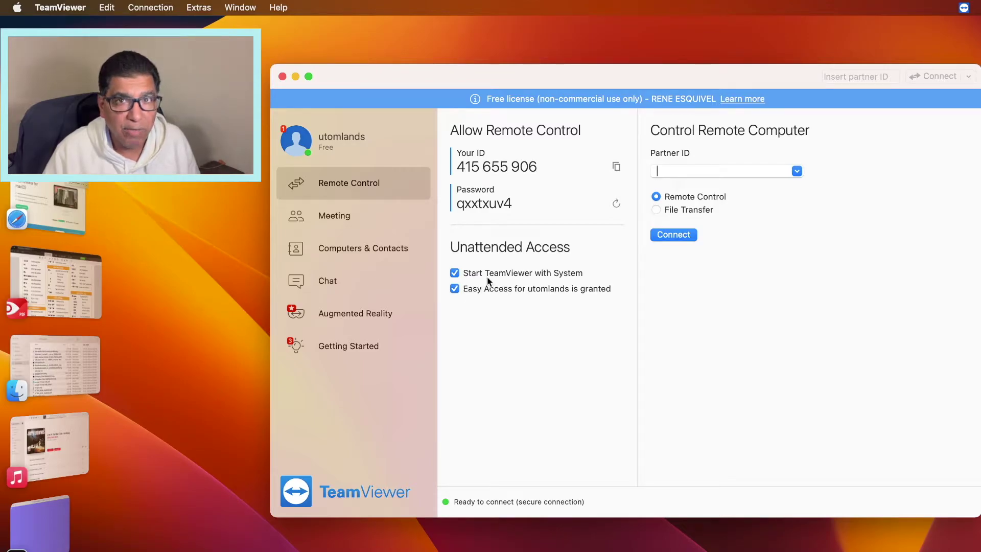
click(338, 138)
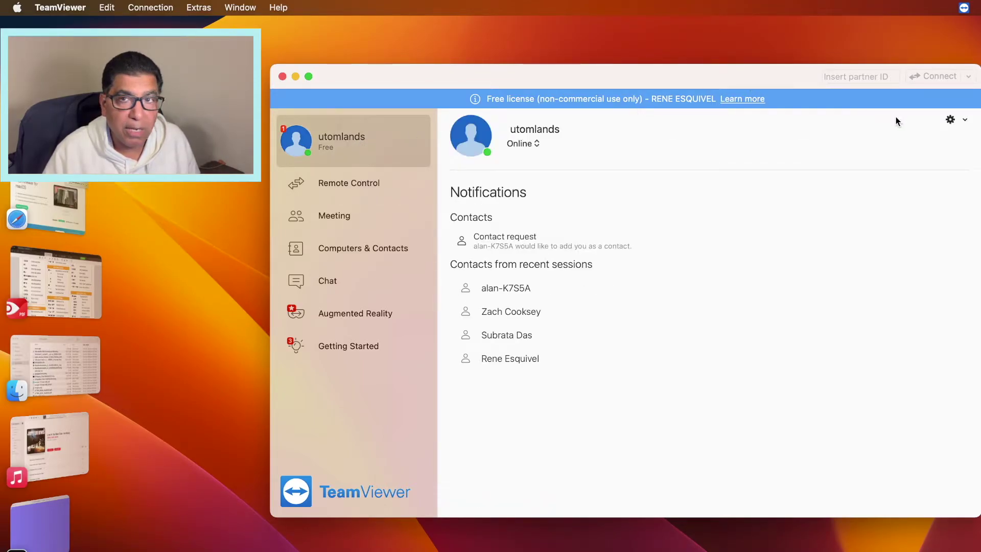
Open Edit account from the gear menu and view the Remote control and Advanced preferences.
click(953, 120)
click(692, 141)
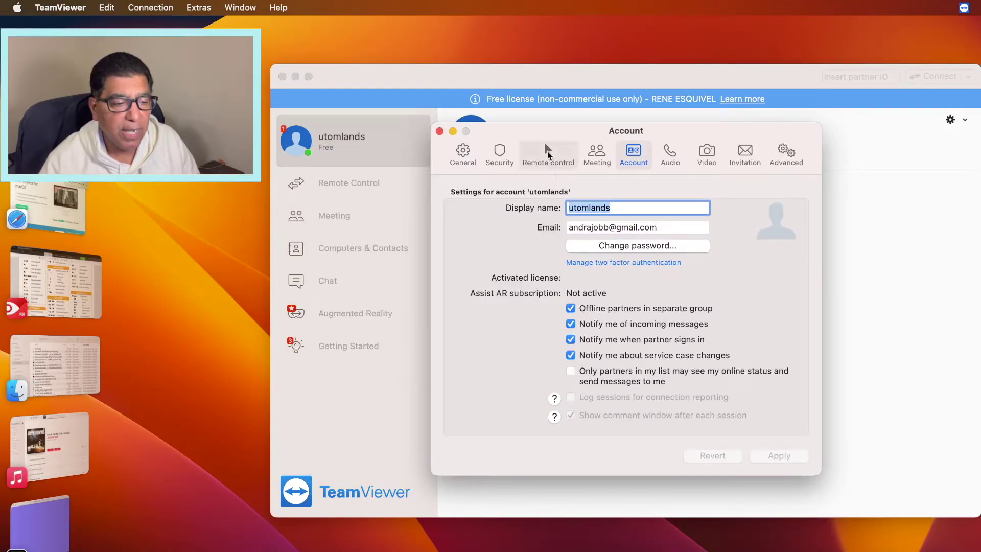
click(548, 152)
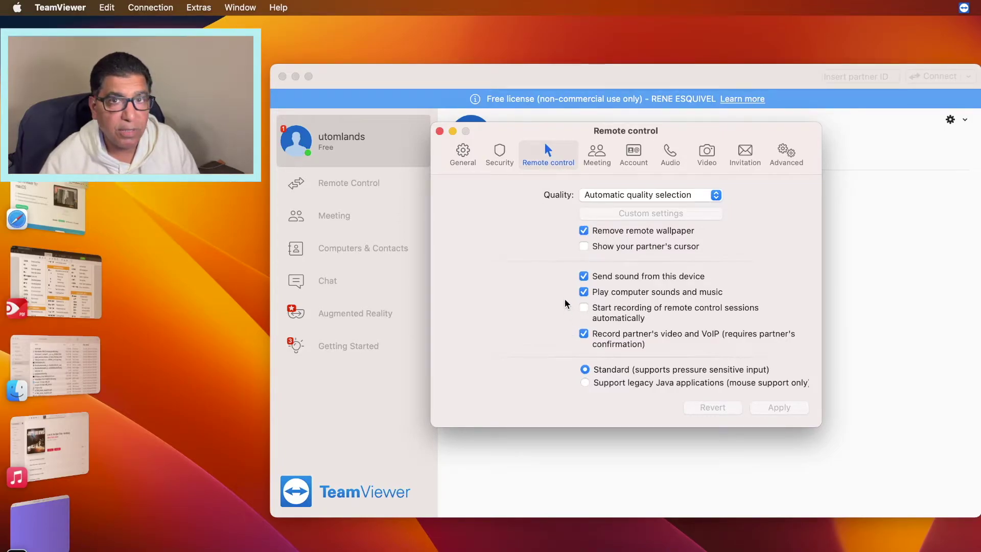
click(777, 154)
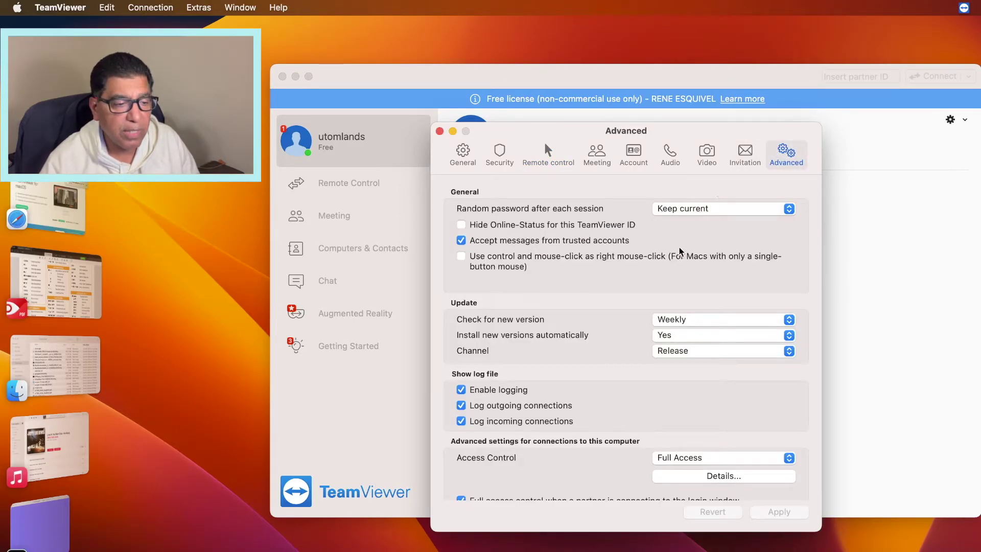
scroll(608, 396, down, 3)
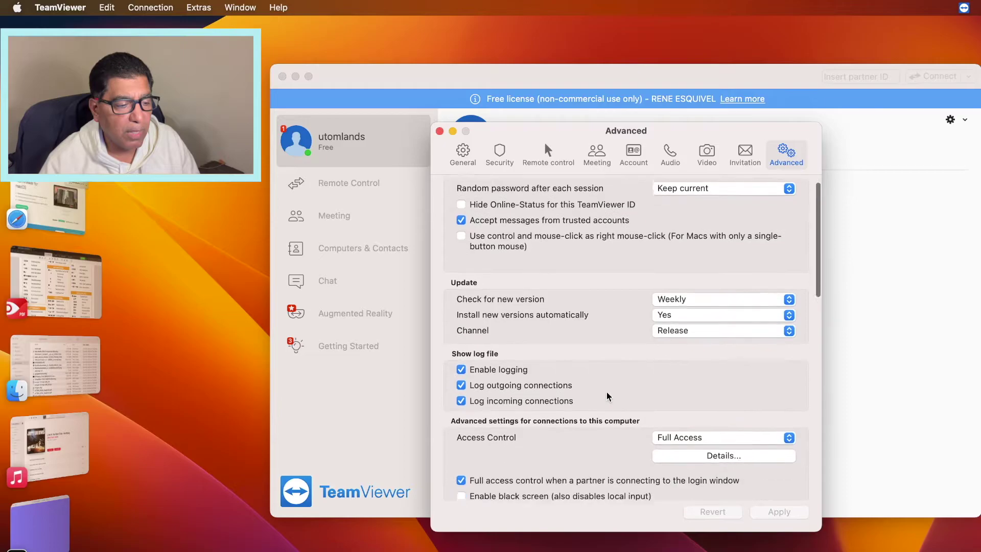
scroll(608, 396, down, 6)
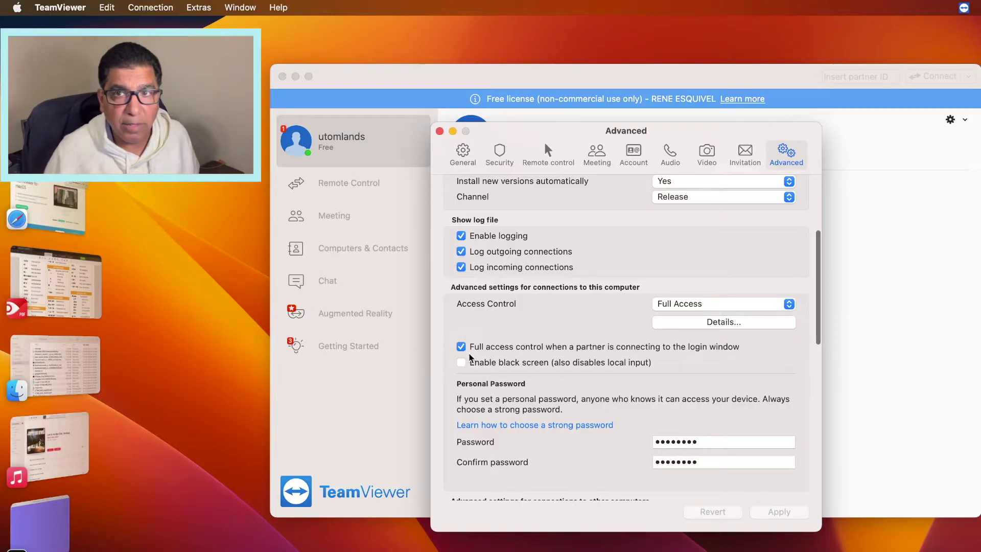
scroll(471, 357, down, 1)
scroll(470, 357, down, 3)
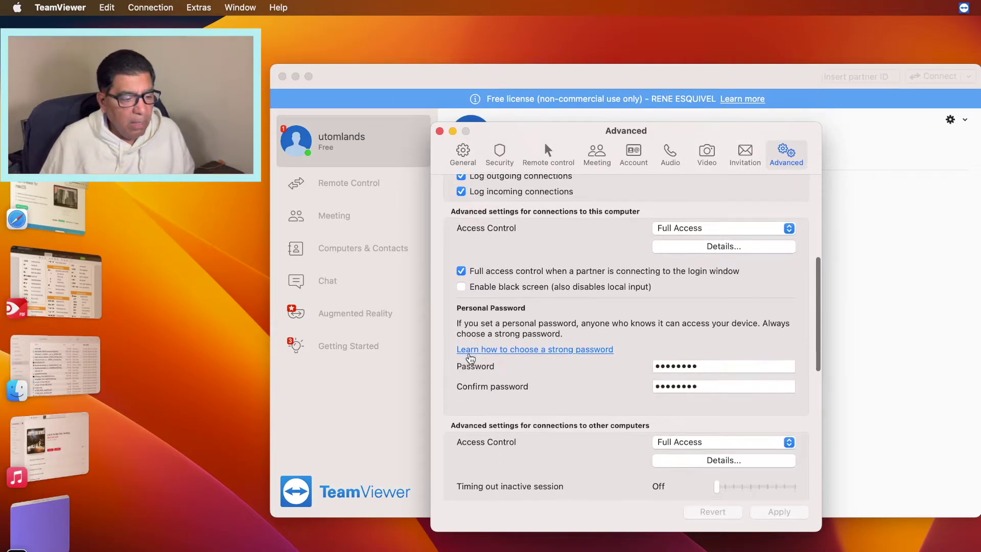
scroll(470, 358, down, 4)
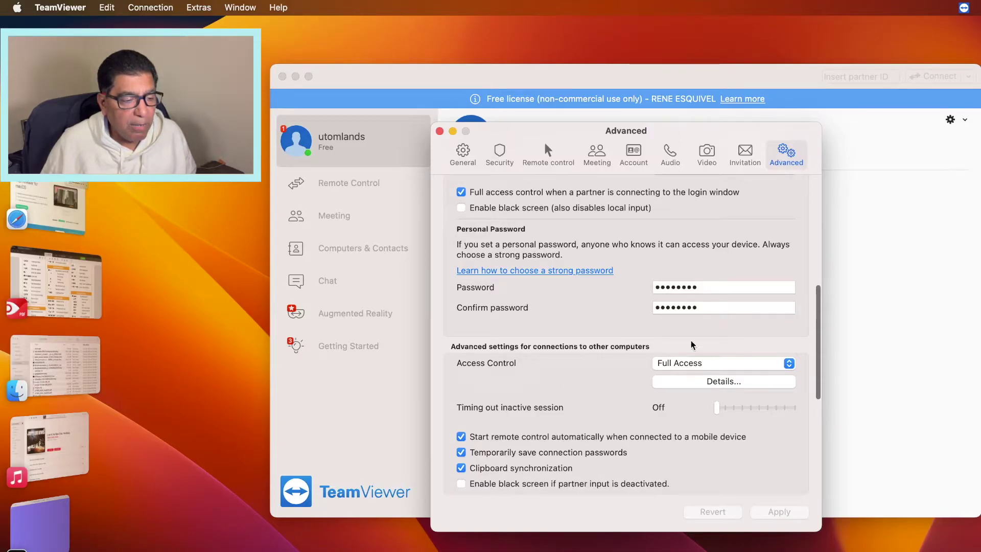
scroll(655, 372, down, 4)
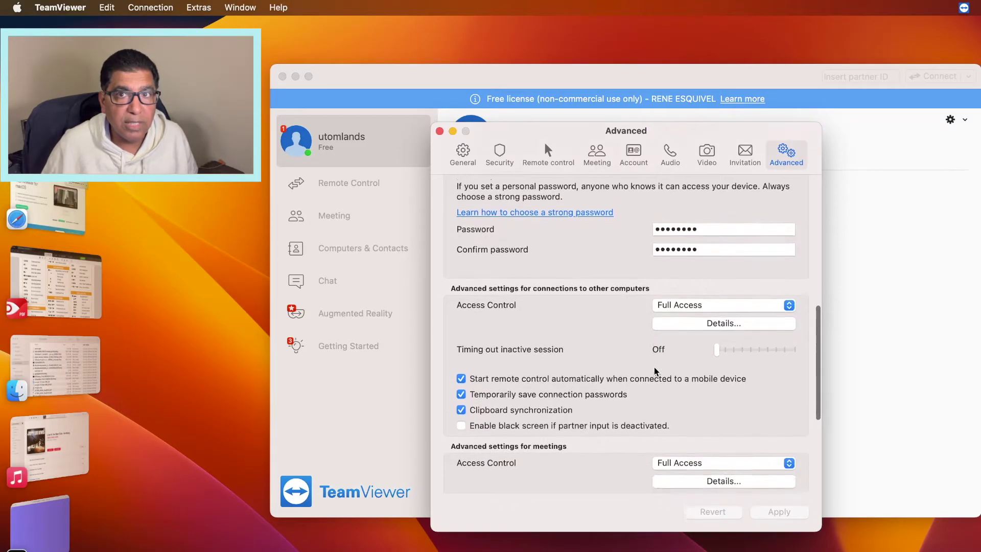
scroll(656, 371, down, 3)
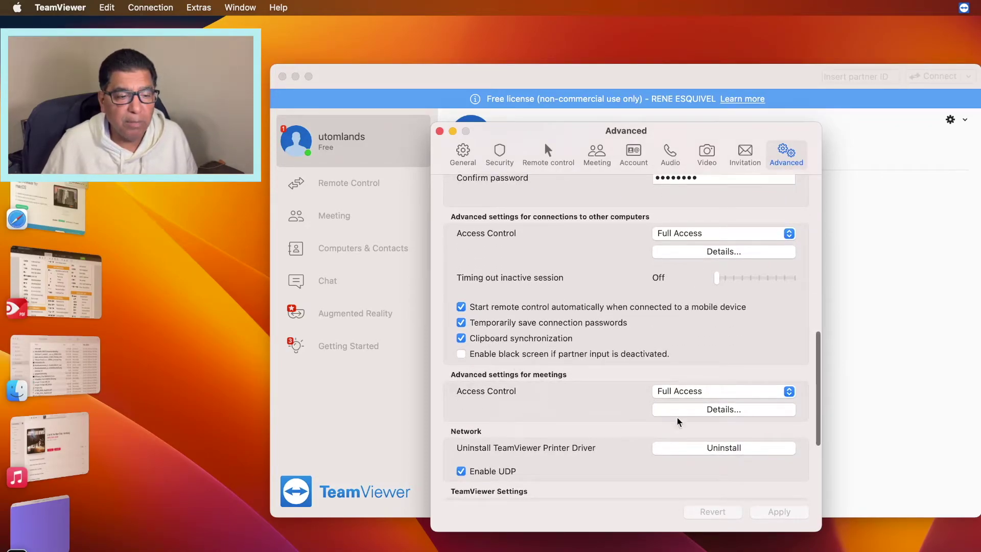
scroll(628, 387, down, 8)
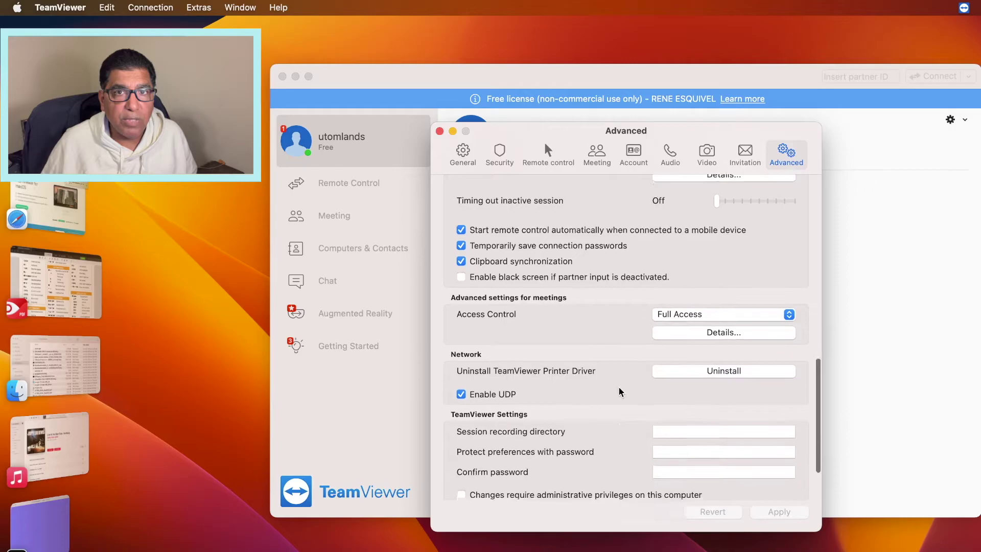
scroll(620, 392, up, 12)
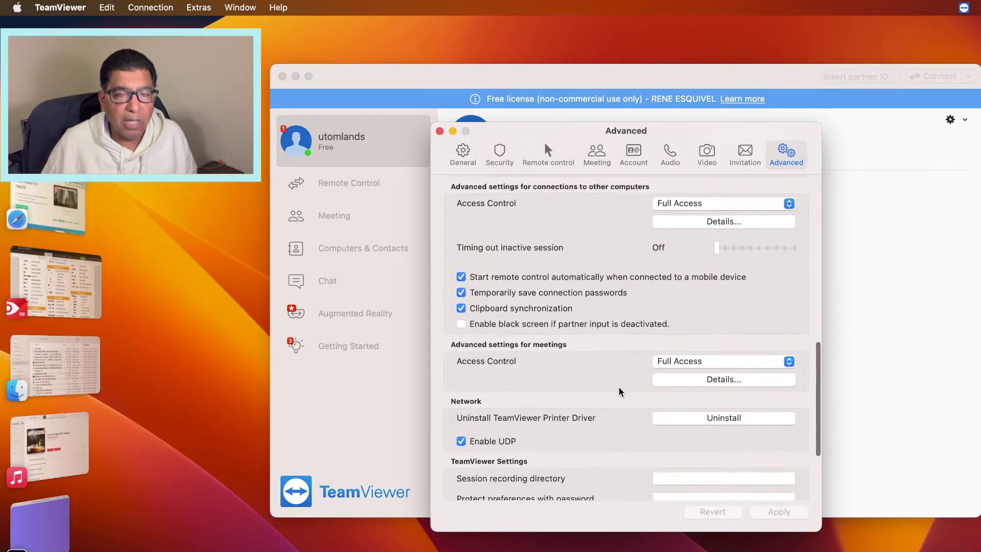
scroll(620, 391, up, 2)
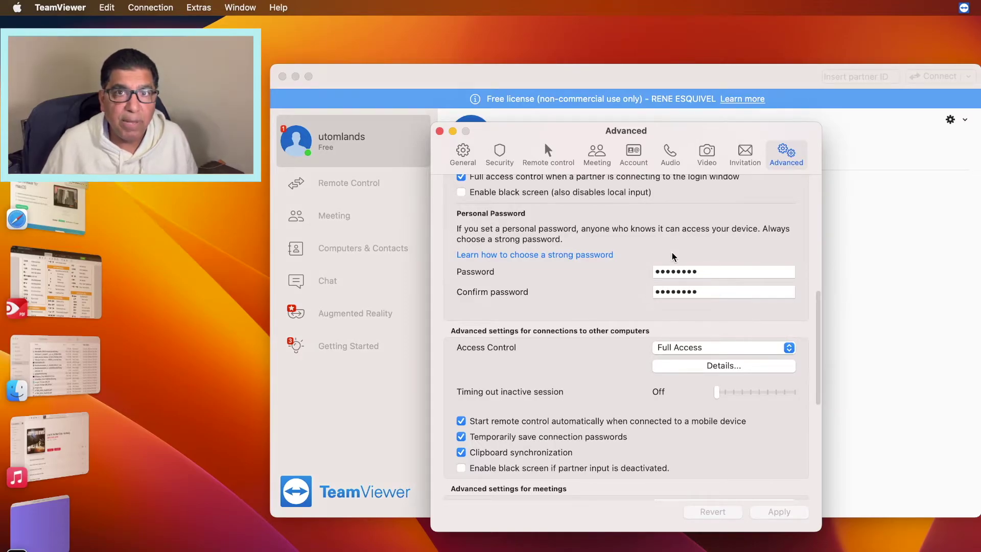
Close Preferences, confirm Easy Access is granted, and list this Mac under My Computers.
click(439, 132)
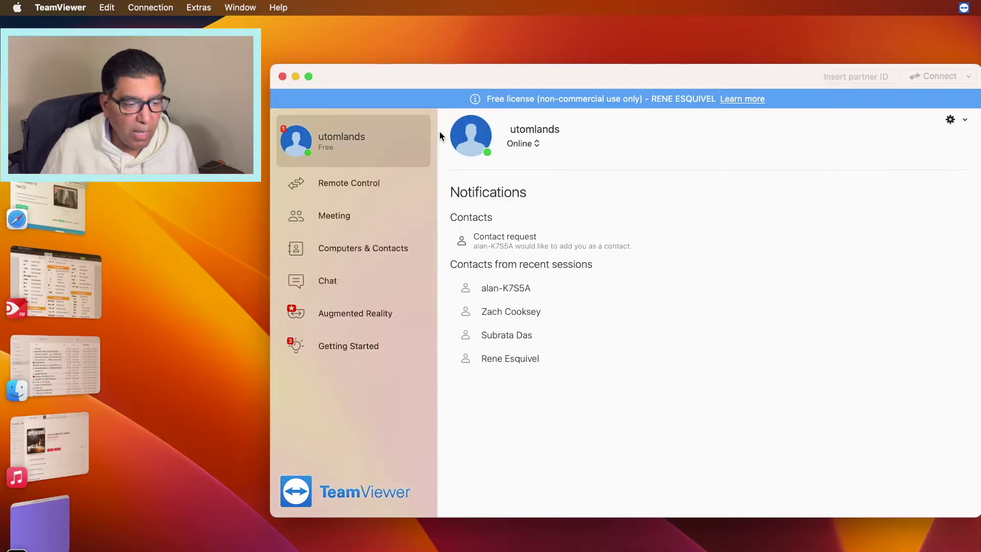
click(319, 184)
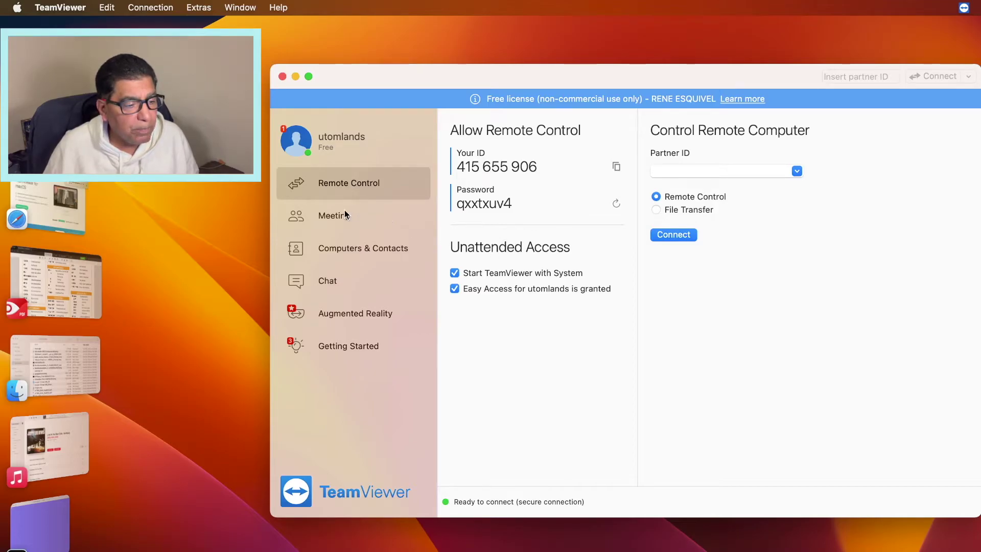
click(339, 250)
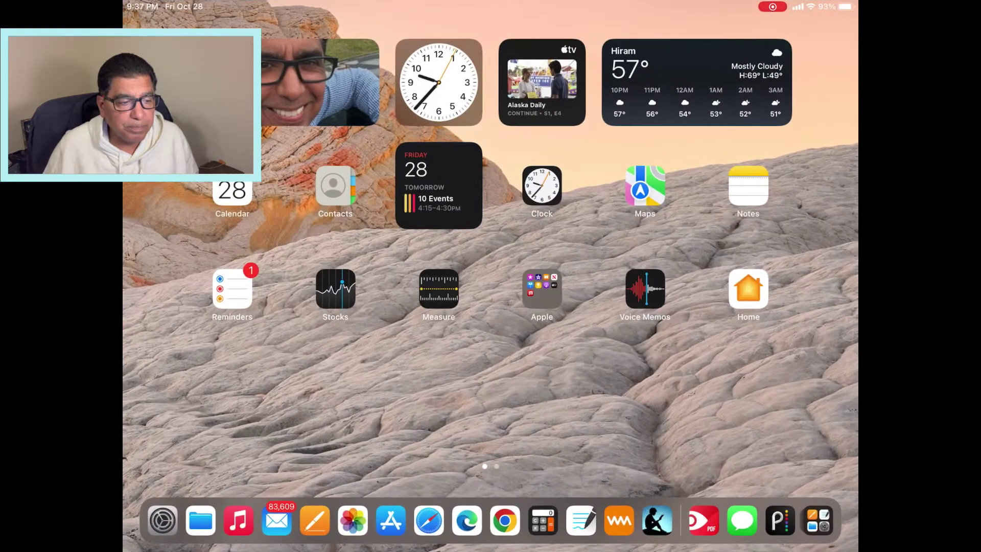
Launch the TeamViewer app on the iPad through a 'teamviewer' search.
key(super+space)
text(teamviewer)
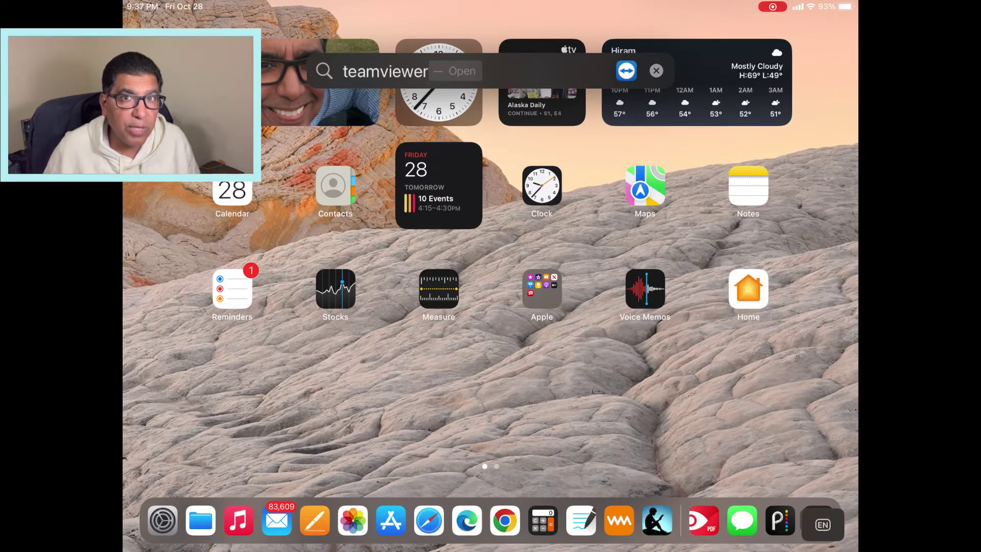
key(Return)
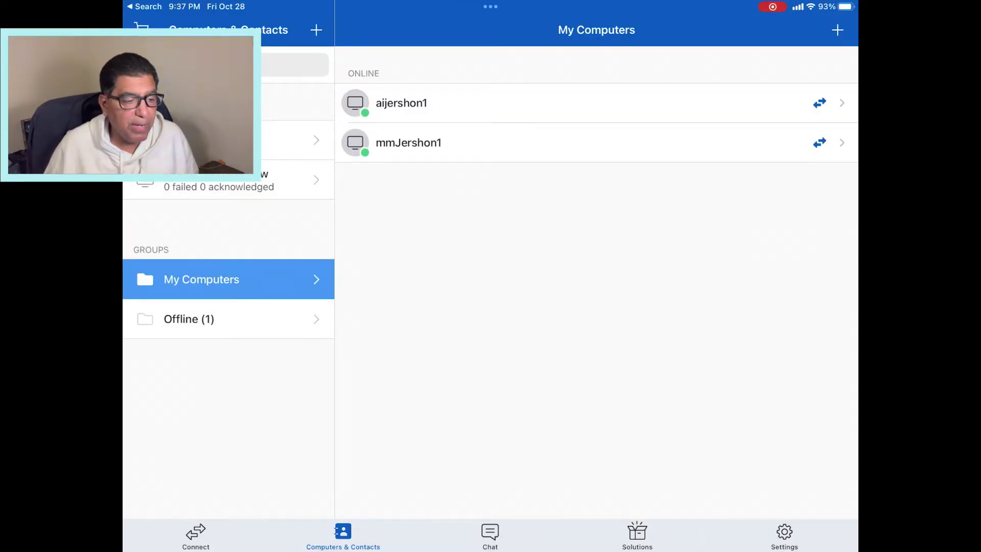
Remote-control mmJershon1 from My Computers, end the session, and reconnect.
click(408, 142)
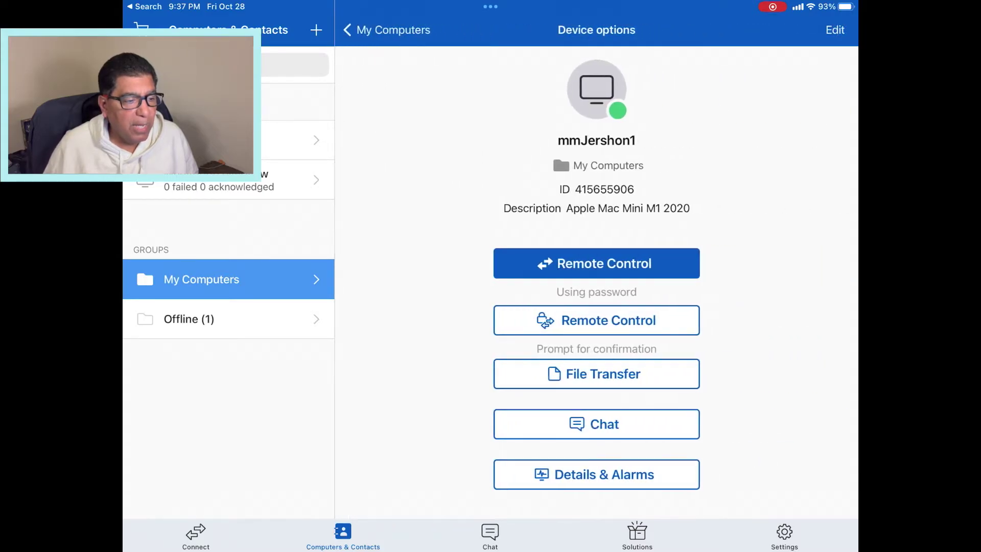
click(597, 263)
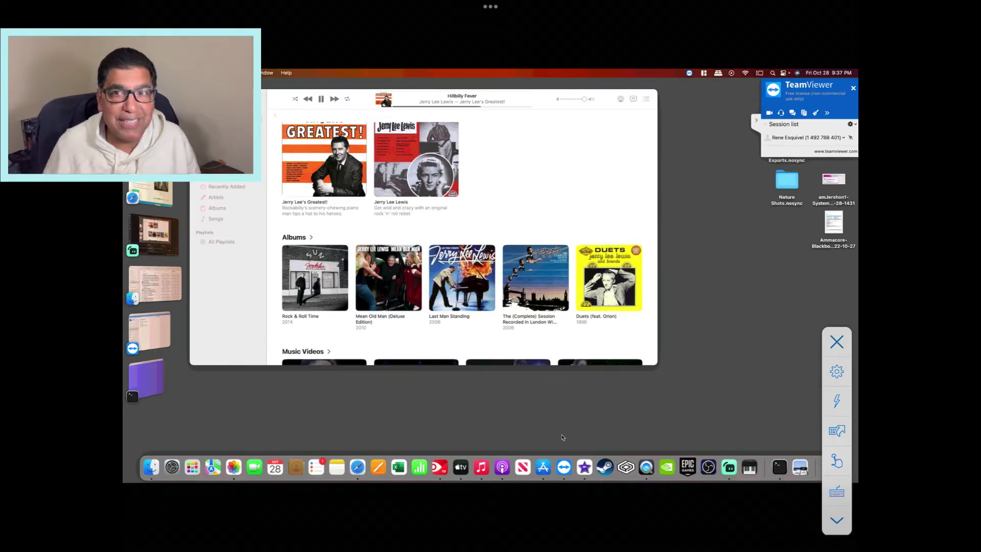
click(837, 341)
click(712, 354)
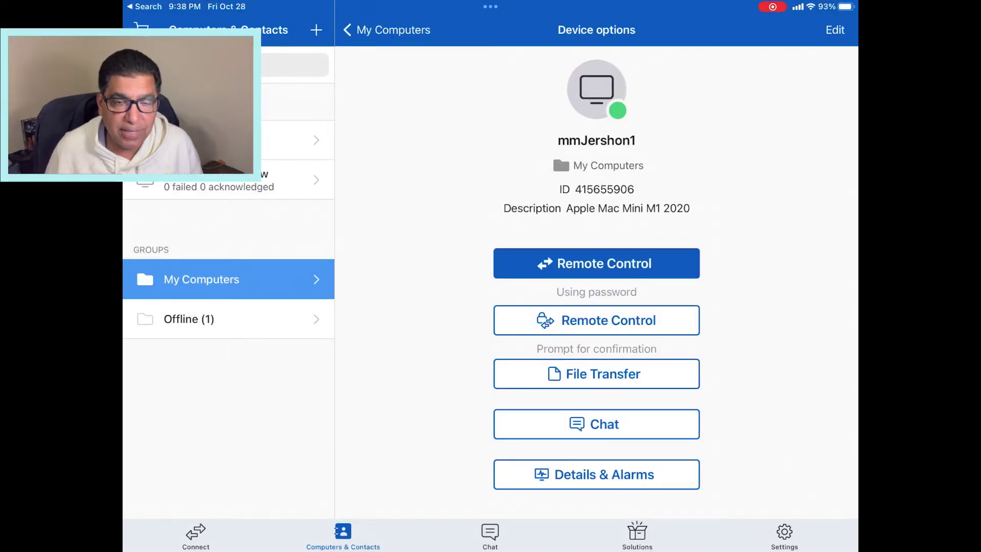
click(596, 263)
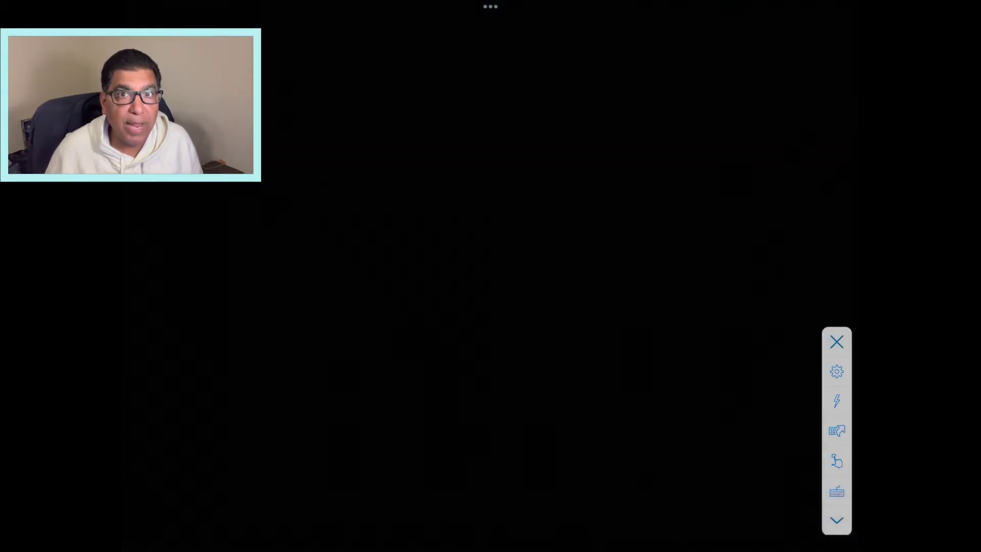